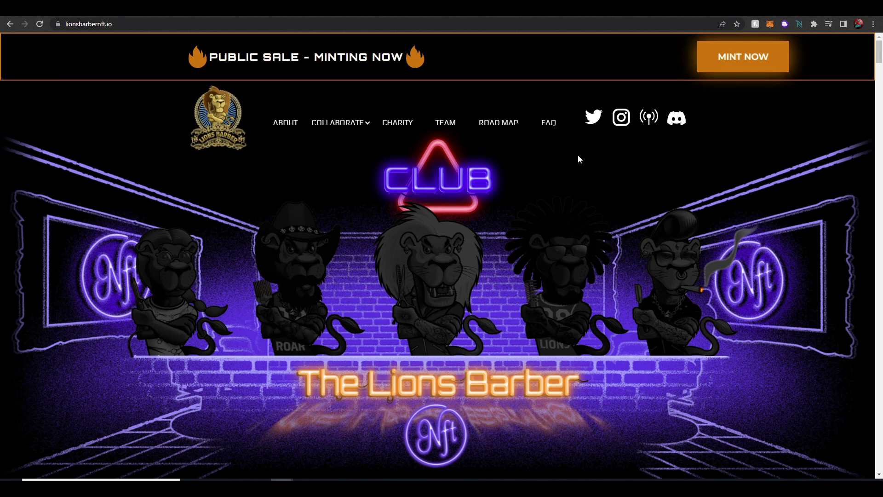
Step: Scroll the Lions Barber Club page through minting, Polygon, mission and road map sections to the 20% milestones
{"action": "scroll", "coordinate": [578, 158], "scroll_direction": "down", "scroll_amount": 10}
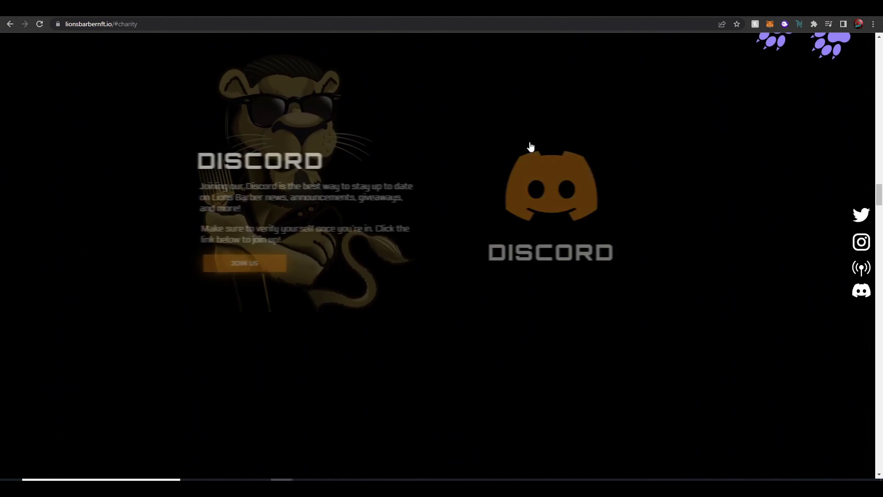
{"action": "scroll", "coordinate": [532, 158], "scroll_direction": "up", "scroll_amount": 10}
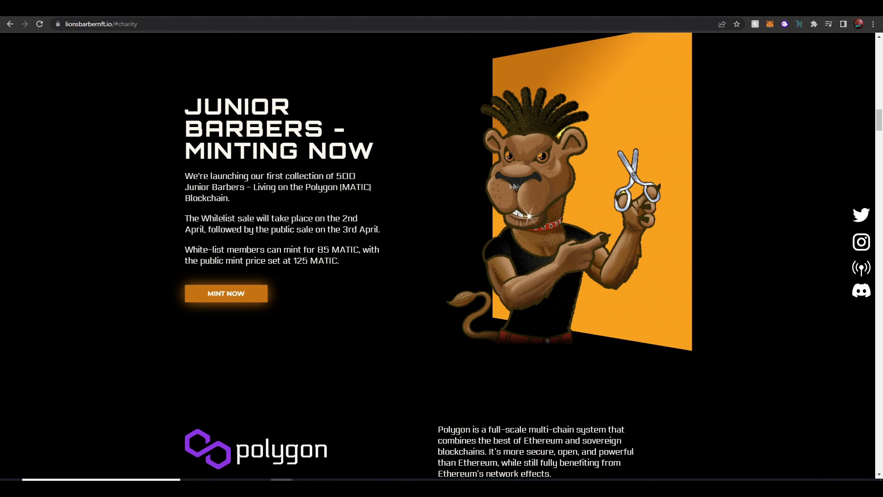
{"action": "scroll", "coordinate": [476, 254], "scroll_direction": "down", "scroll_amount": 2}
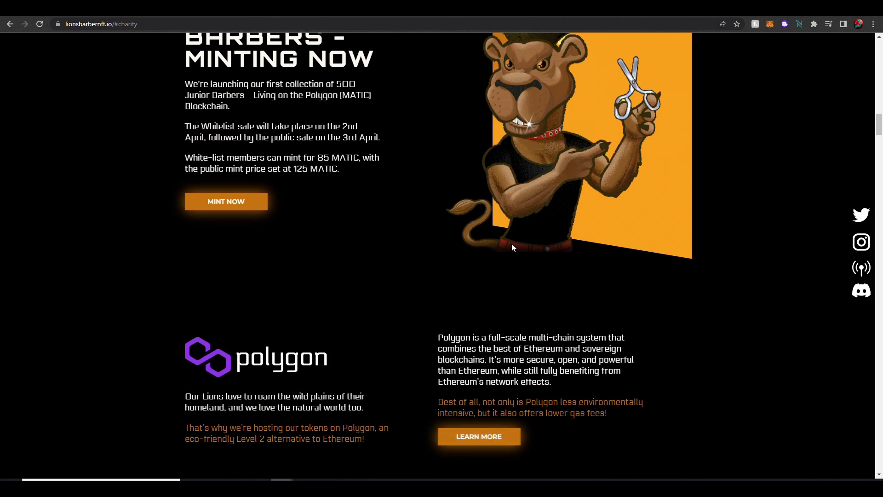
{"action": "scroll", "coordinate": [515, 246], "scroll_direction": "down", "scroll_amount": 1}
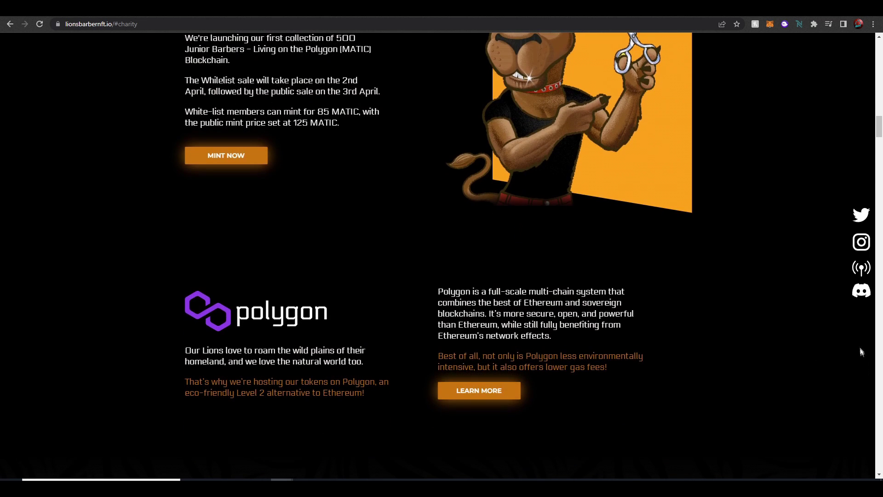
{"action": "scroll", "coordinate": [862, 79], "scroll_direction": "up", "scroll_amount": 15}
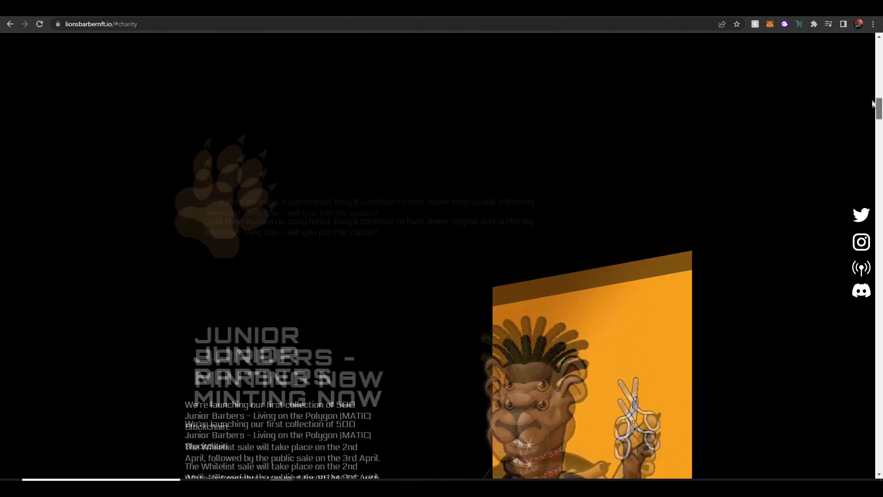
{"action": "scroll", "coordinate": [863, 76], "scroll_direction": "up", "scroll_amount": 2}
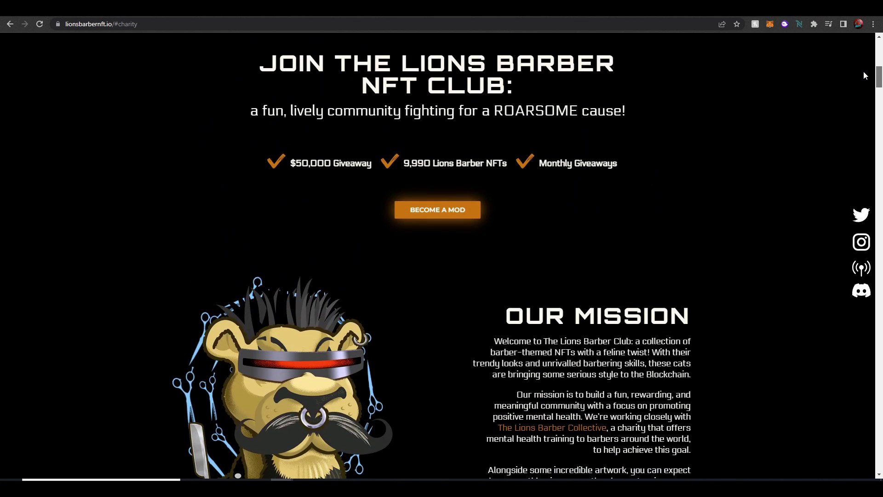
{"action": "left_click_drag", "start_coordinate": [879, 76], "coordinate": [879, 280]}
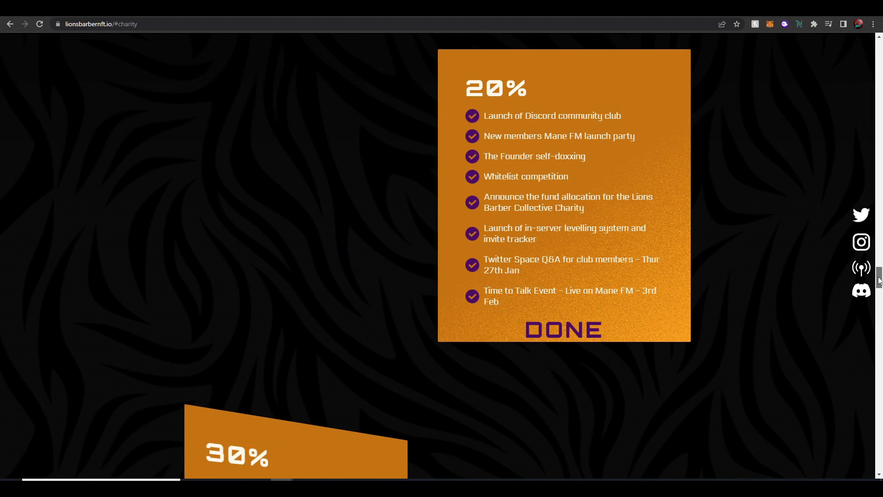
{"action": "scroll", "coordinate": [586, 279], "scroll_direction": "up", "scroll_amount": 6}
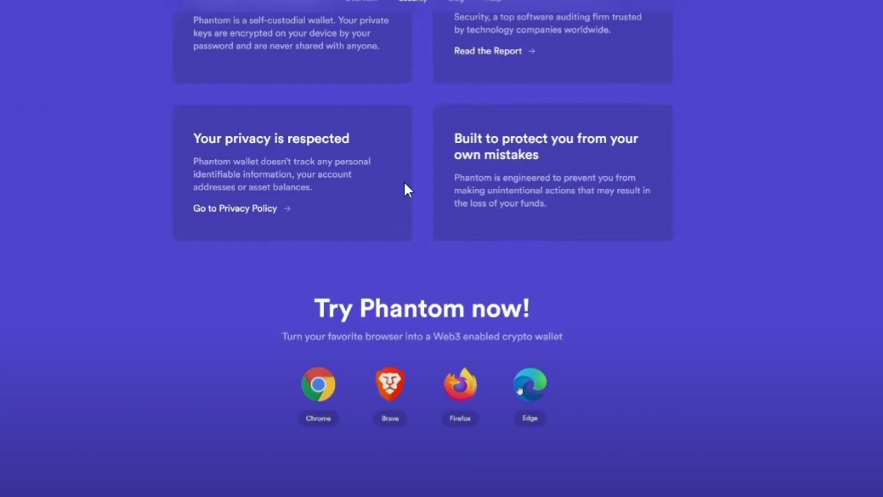
Step: Scroll the Phantom website to the 'Try Phantom now!' browser download options
{"action": "scroll", "coordinate": [216, 491], "scroll_direction": "up", "scroll_amount": 5}
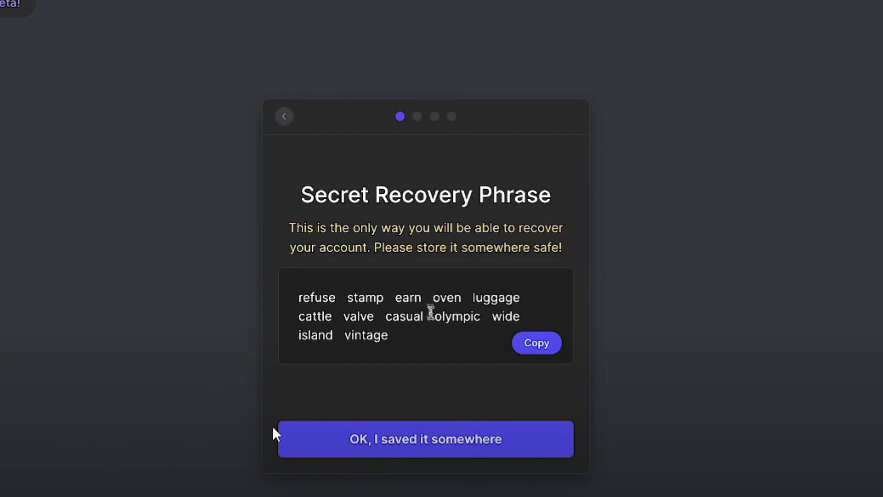
Step: Copy the new wallet's secret recovery phrase, screenshot it, and return to OpenSea's Connect your wallet page
{"action": "left_click", "coordinate": [537, 344]}
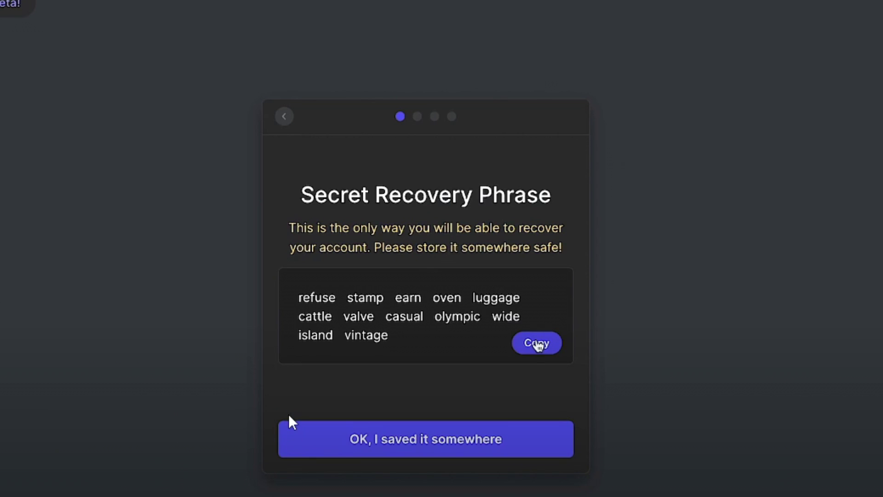
{"action": "key", "text": "super+shift+3"}
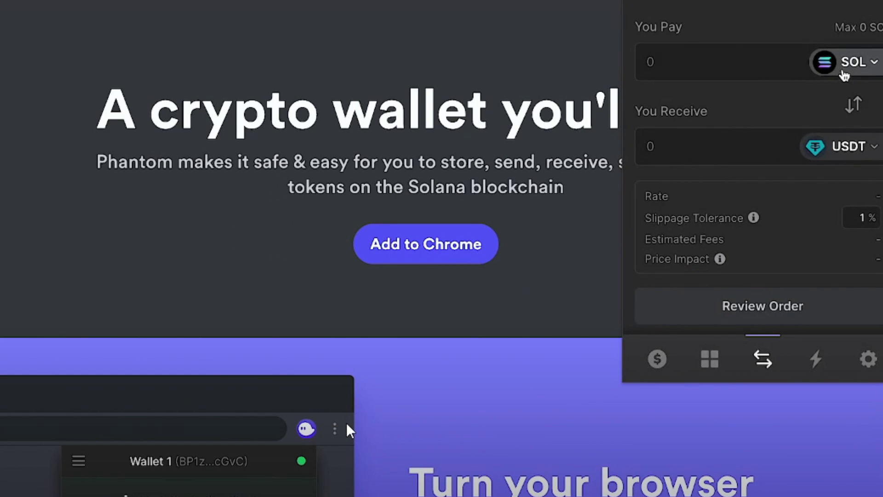
{"action": "left_click", "coordinate": [843, 69]}
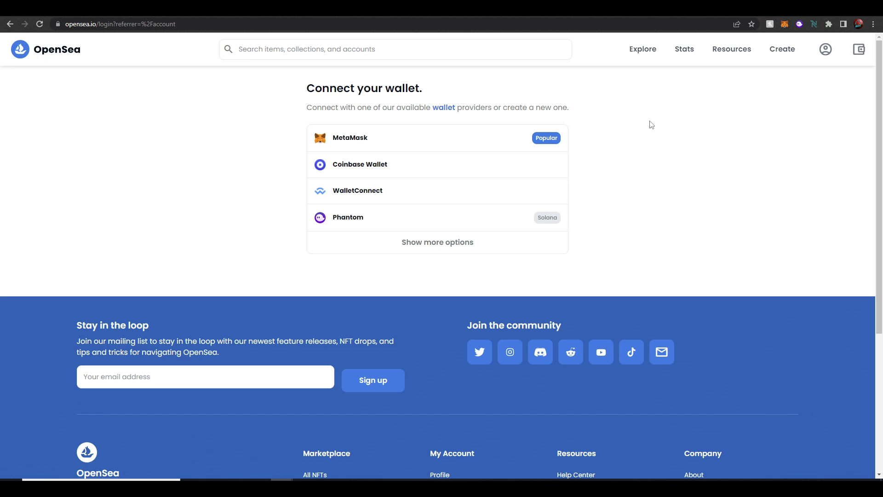
Step: Connect the Phantom (Solana) wallet to OpenSea, opening the Unnamed Solana Beta profile
{"action": "left_click", "coordinate": [859, 49]}
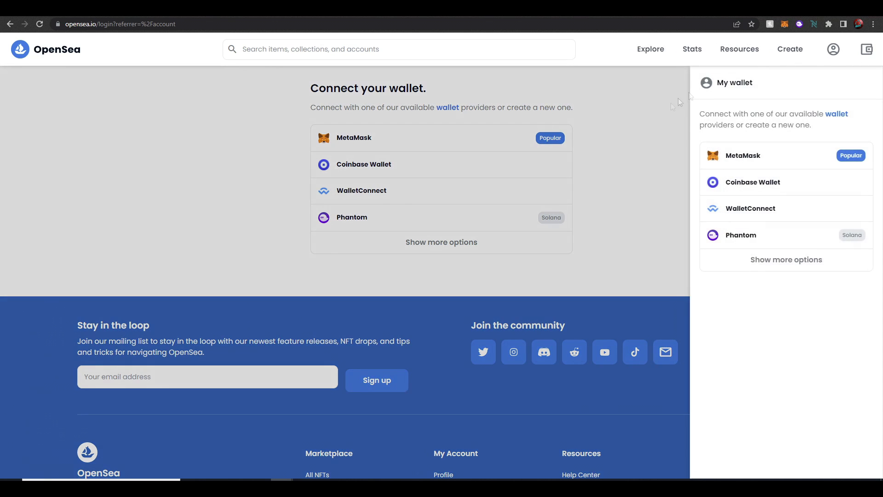
{"action": "left_click", "coordinate": [648, 151]}
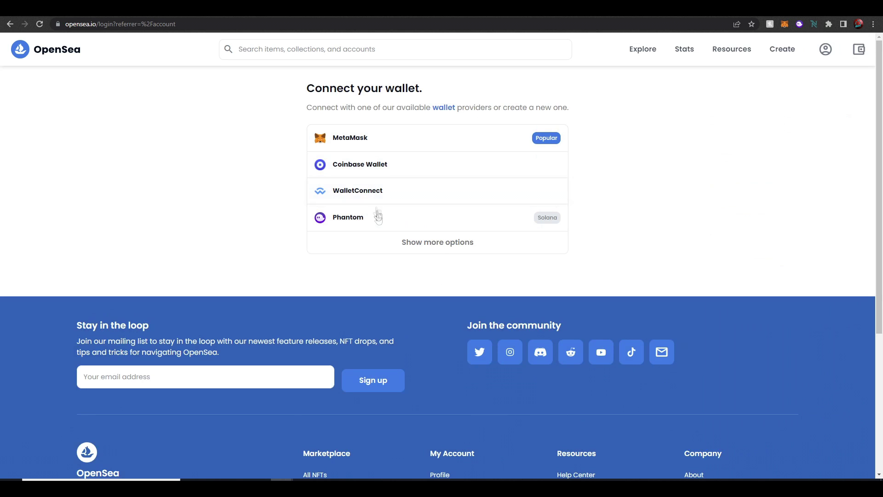
{"action": "left_click", "coordinate": [384, 221]}
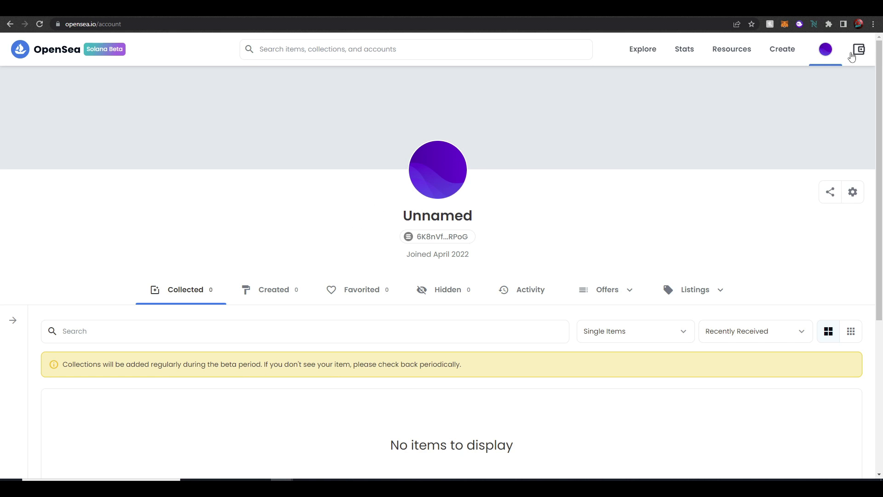
{"action": "mouse_move", "coordinate": [825, 50]}
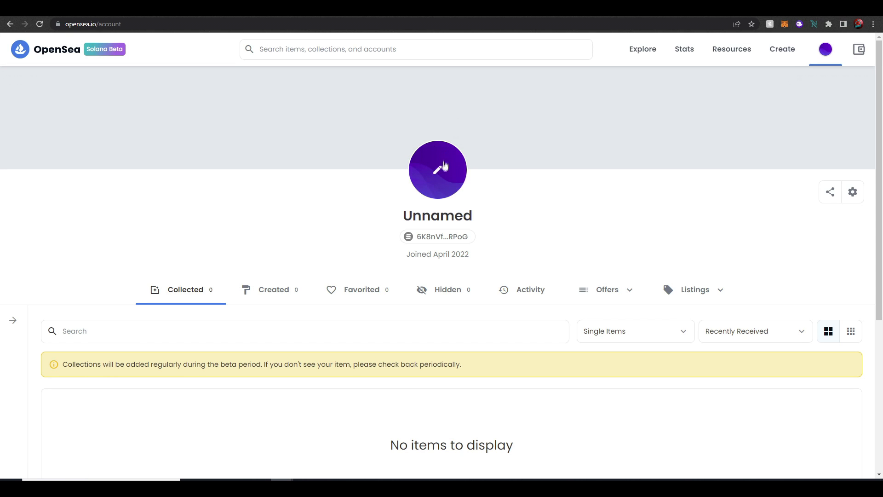
Step: Set a basketball image as the profile picture and approve the sign-in signature request
{"action": "left_click", "coordinate": [439, 173]}
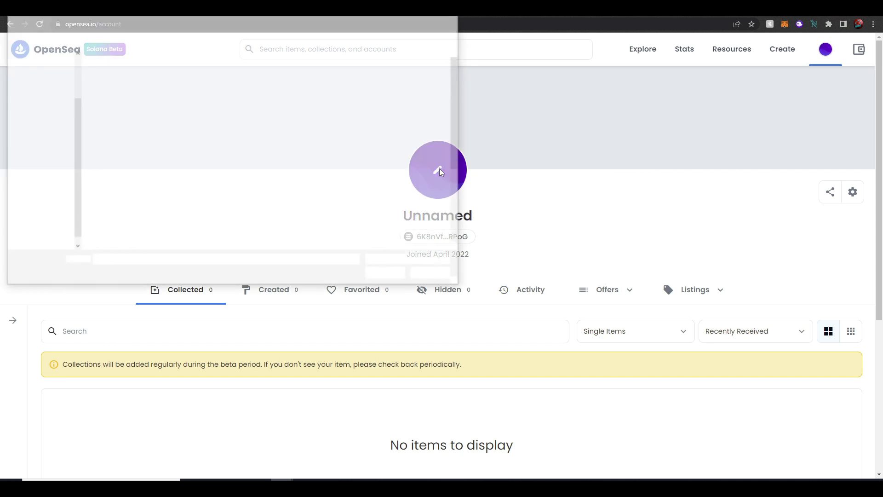
{"action": "left_click", "coordinate": [432, 275]}
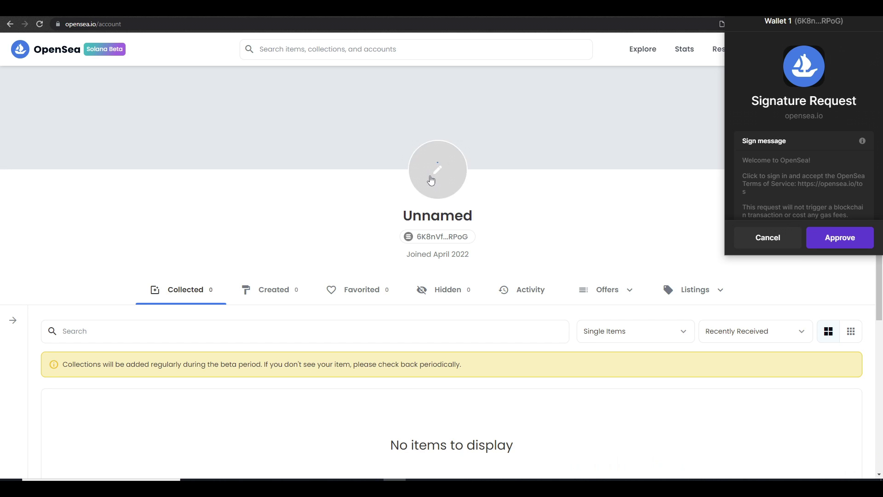
{"action": "scroll", "coordinate": [812, 192], "scroll_direction": "down", "scroll_amount": 3}
{"action": "scroll", "coordinate": [812, 192], "scroll_direction": "up", "scroll_amount": 3}
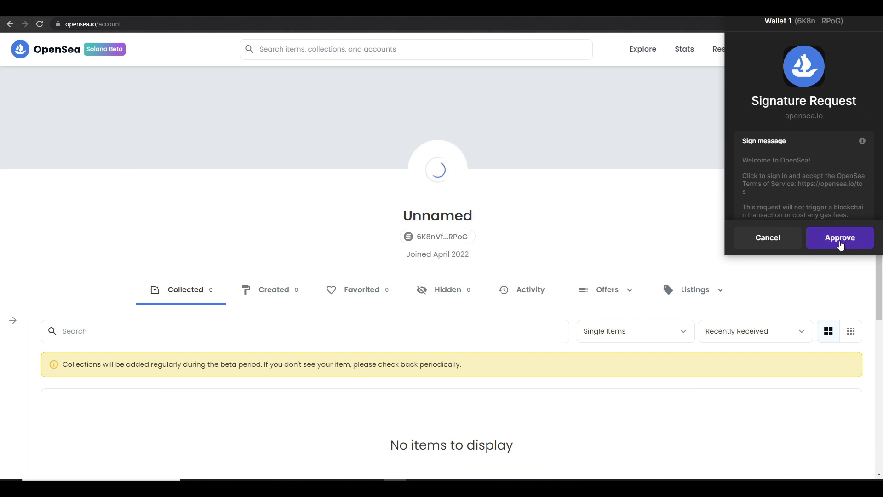
{"action": "left_click", "coordinate": [844, 242]}
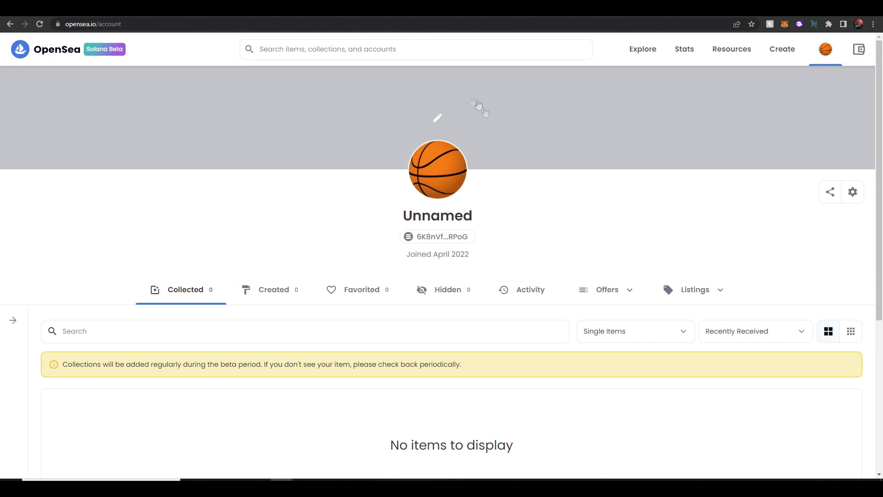
Step: Enter a new username in the OpenSea profile settings
{"action": "left_click", "coordinate": [853, 192]}
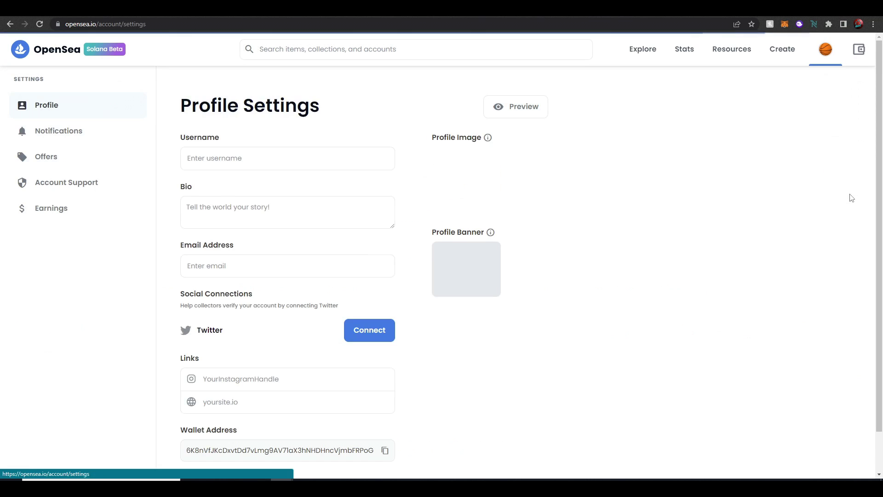
{"action": "left_click", "coordinate": [210, 158]}
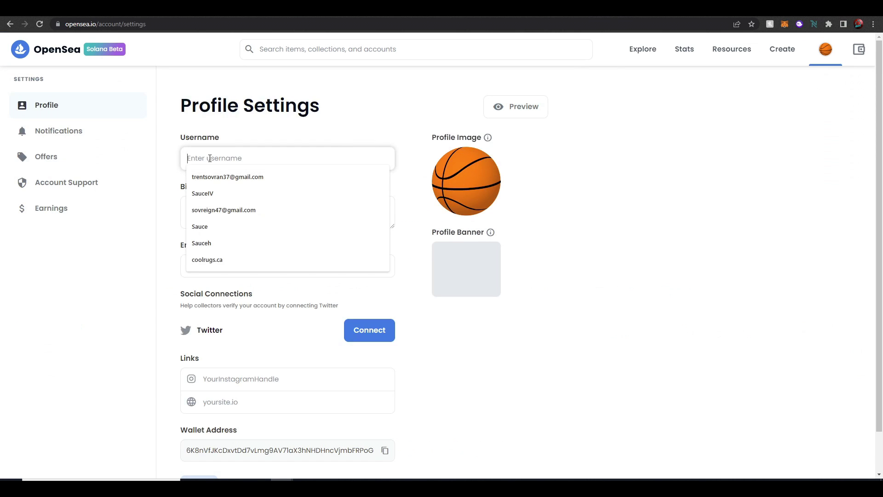
{"action": "left_click", "coordinate": [179, 166]}
{"action": "scroll", "coordinate": [210, 226], "scroll_direction": "down", "scroll_amount": 1}
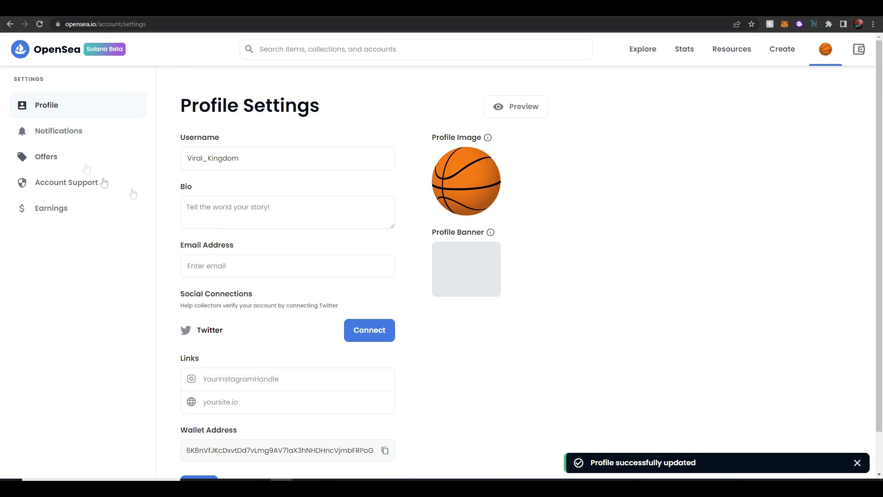
Step: Return to the account profile and search OpenSea for 'solana' collections
{"action": "left_click", "coordinate": [773, 79]}
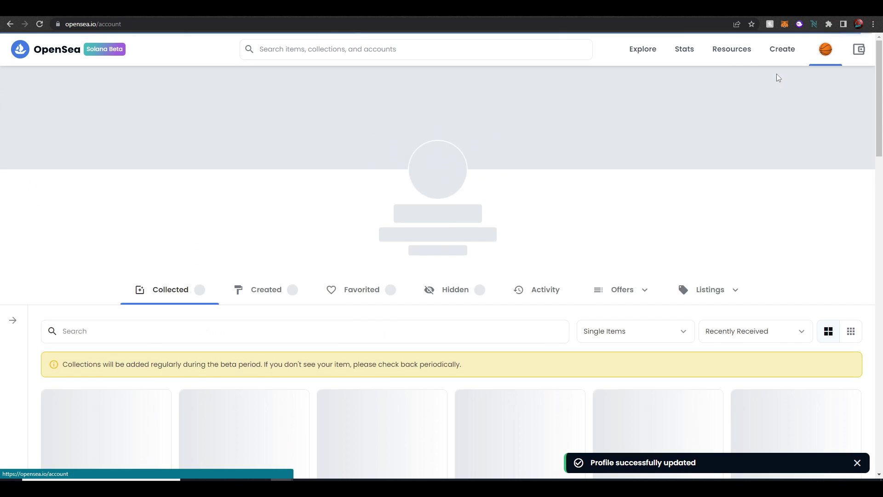
{"action": "left_click", "coordinate": [310, 48]}
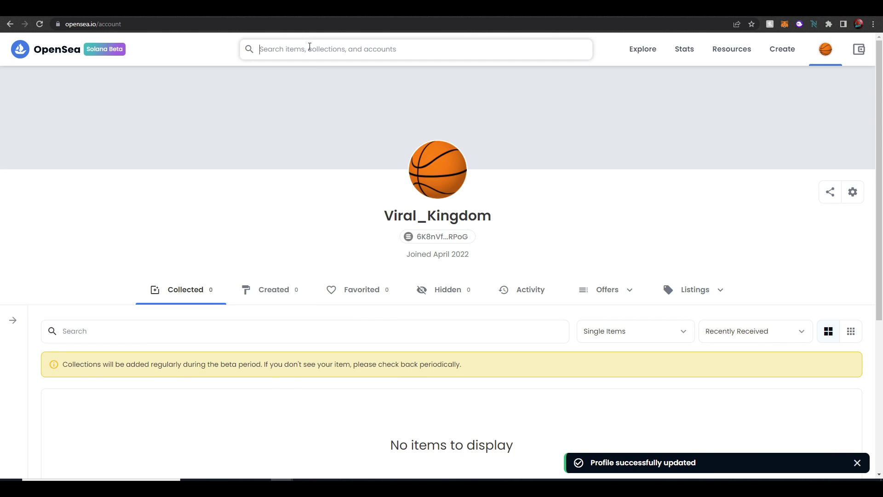
{"action": "left_click", "coordinate": [635, 53]}
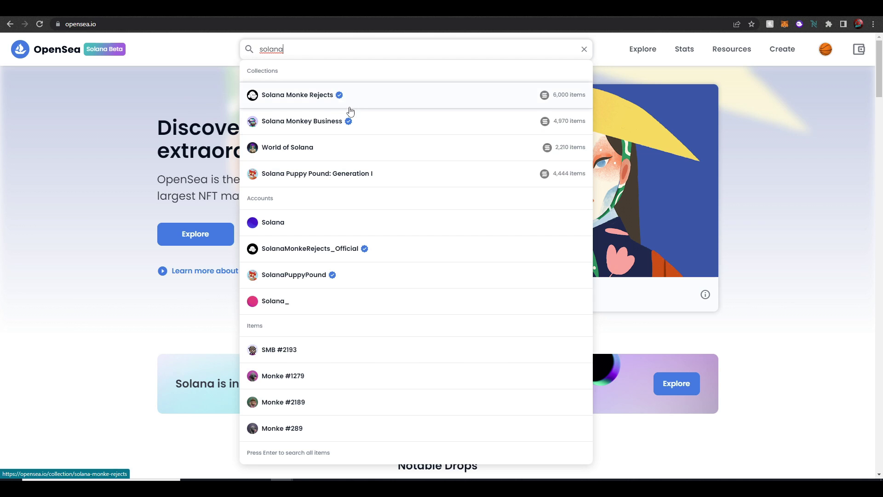
Step: Open the Solana Monkey Business collection and then the SMB #488 item page
{"action": "left_click", "coordinate": [318, 122]}
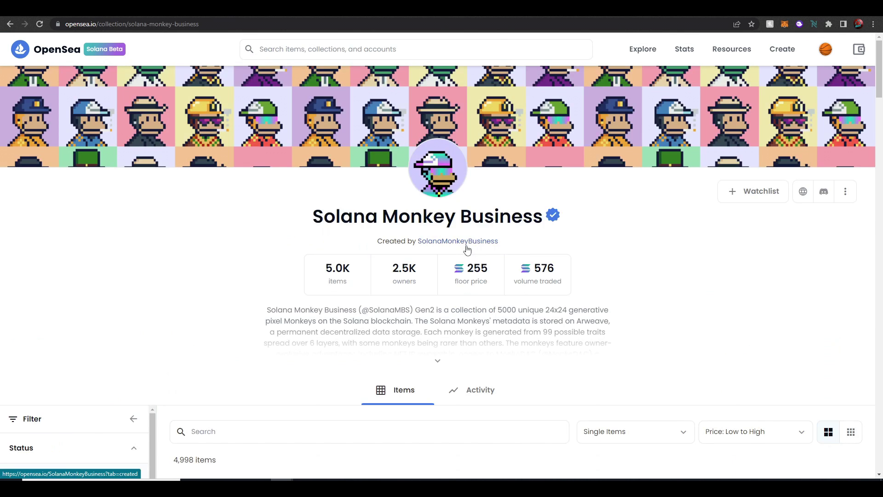
{"action": "scroll", "coordinate": [527, 178], "scroll_direction": "down", "scroll_amount": 2}
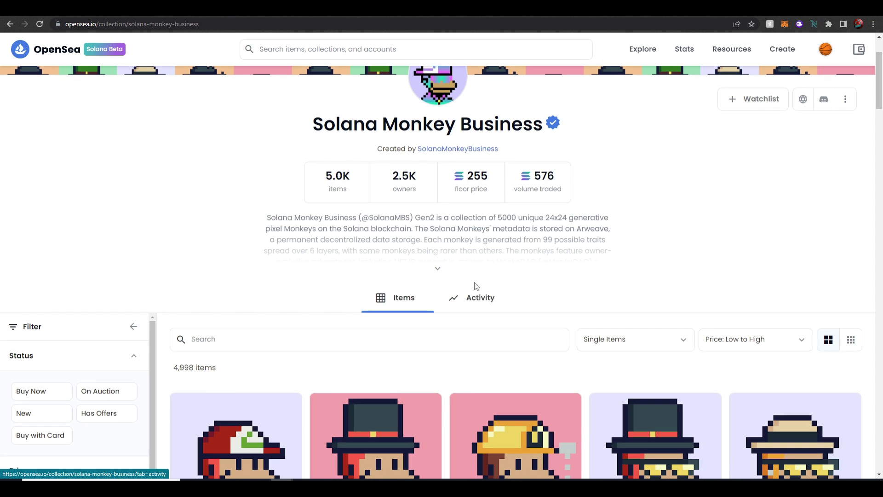
{"action": "scroll", "coordinate": [415, 320], "scroll_direction": "down", "scroll_amount": 6}
{"action": "left_click", "coordinate": [381, 249]}
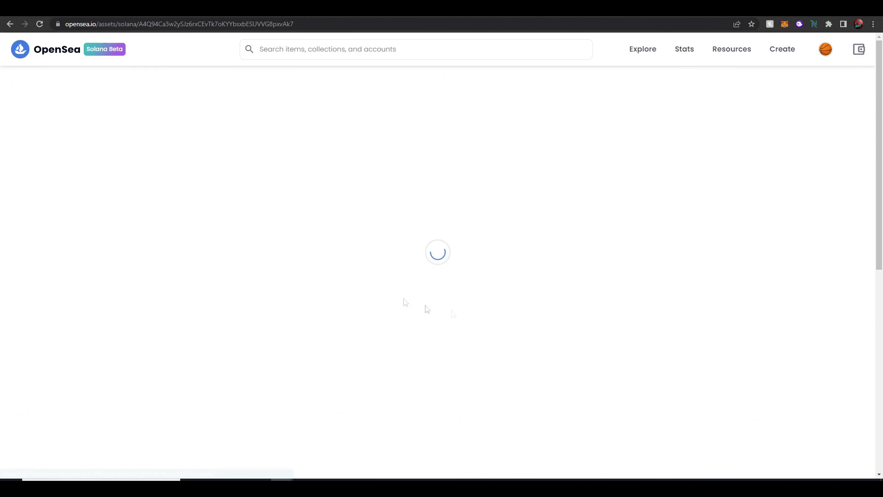
Step: Review SMB #488, then go back to browse the Solana Monkey Business collection grid
{"action": "scroll", "coordinate": [368, 345], "scroll_direction": "down", "scroll_amount": 3}
{"action": "scroll", "coordinate": [405, 359], "scroll_direction": "up", "scroll_amount": 3}
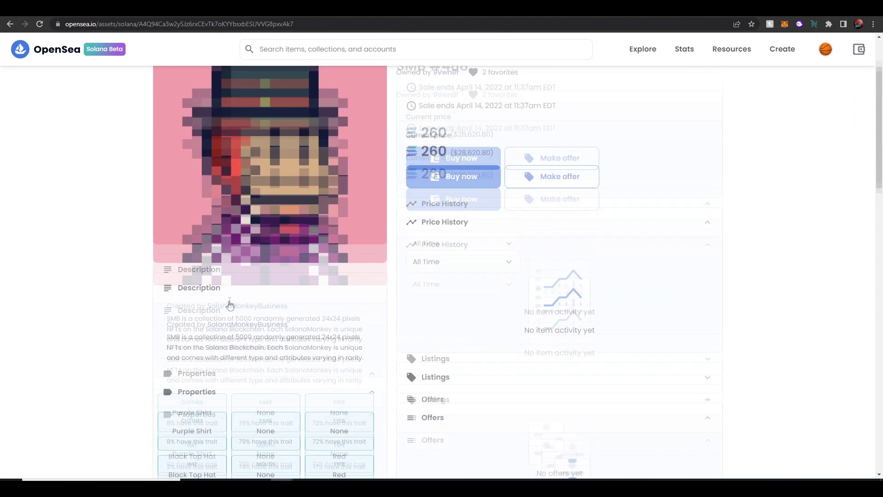
{"action": "scroll", "coordinate": [345, 258], "scroll_direction": "down", "scroll_amount": 6}
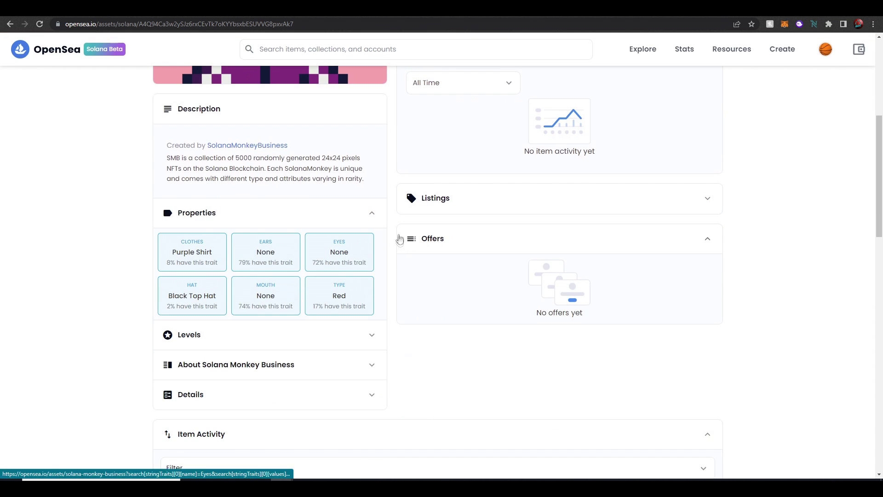
{"action": "scroll", "coordinate": [383, 306], "scroll_direction": "up", "scroll_amount": 6}
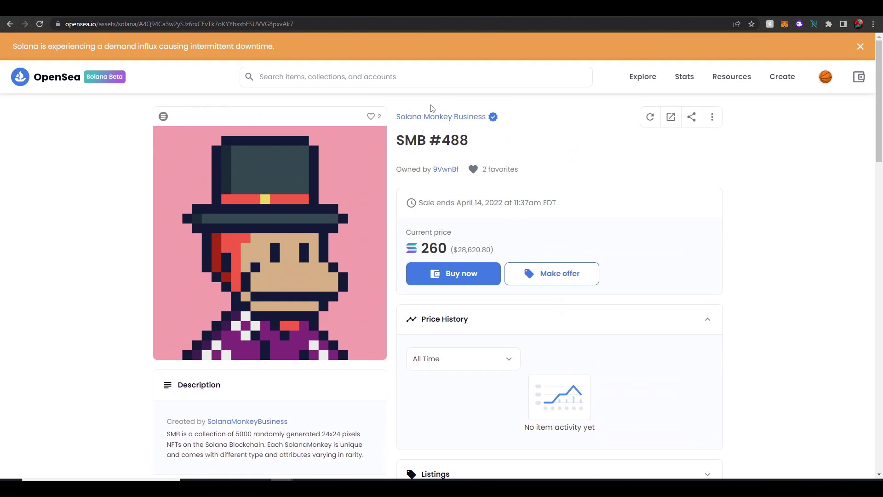
{"action": "left_click", "coordinate": [443, 119]}
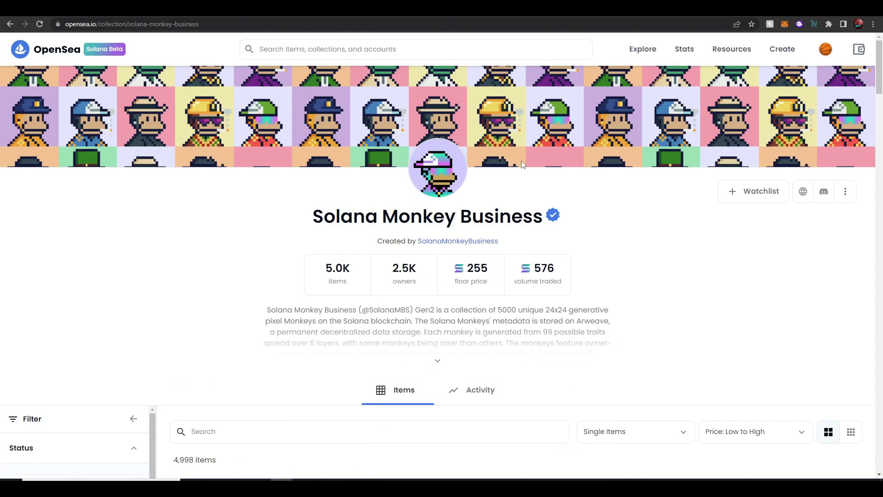
{"action": "scroll", "coordinate": [515, 152], "scroll_direction": "down", "scroll_amount": 4}
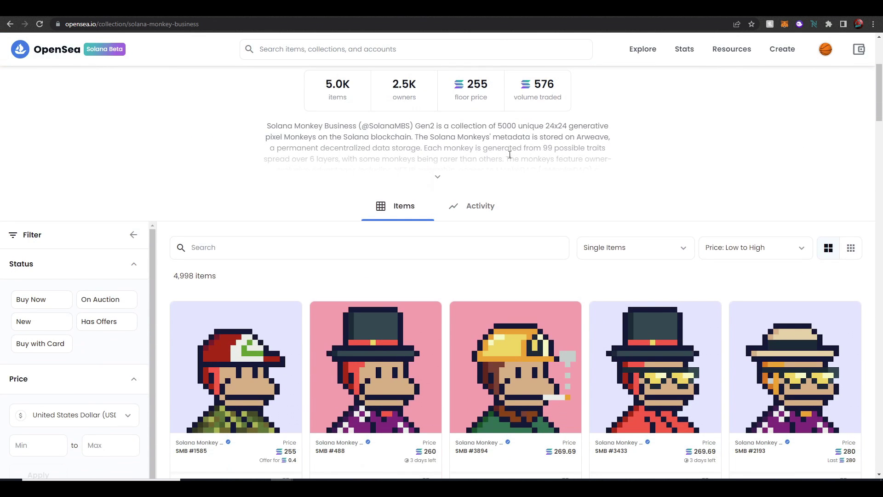
{"action": "scroll", "coordinate": [495, 134], "scroll_direction": "down", "scroll_amount": 7}
{"action": "scroll", "coordinate": [495, 197], "scroll_direction": "up", "scroll_amount": 8}
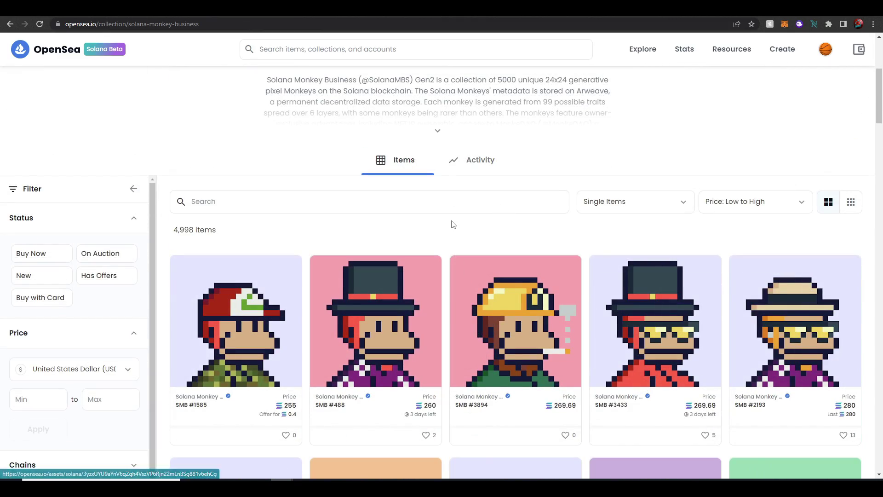
{"action": "scroll", "coordinate": [456, 220], "scroll_direction": "down", "scroll_amount": 4}
{"action": "scroll", "coordinate": [483, 230], "scroll_direction": "up", "scroll_amount": 2}
Step: Open SMB #3894, preview its 269.69 SOL checkout without buying, and dismiss the Solana notice
{"action": "left_click", "coordinate": [500, 231]}
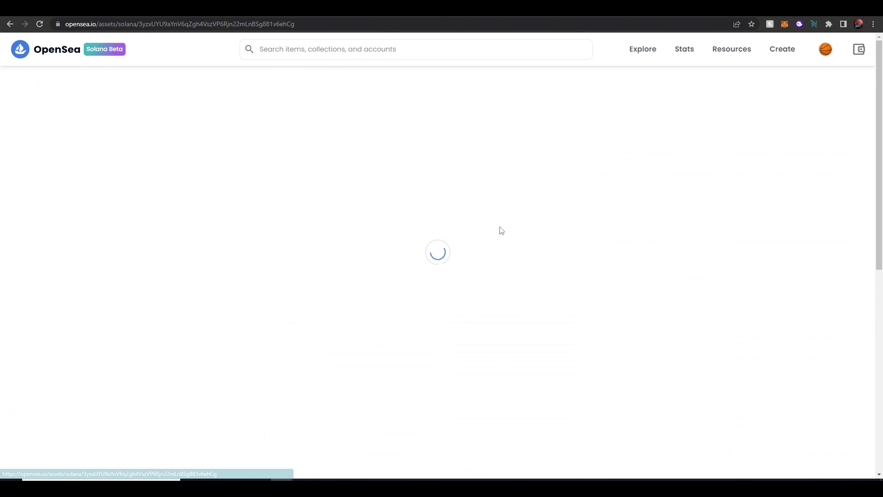
{"action": "left_click", "coordinate": [463, 276]}
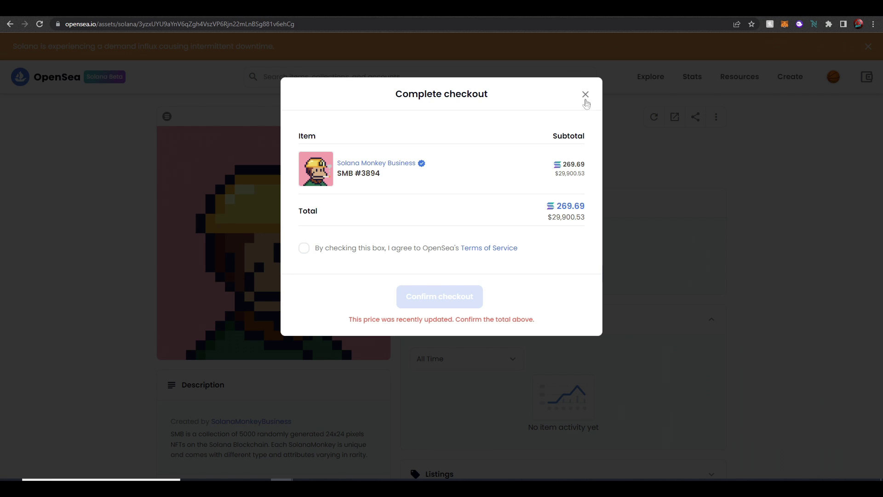
{"action": "left_click", "coordinate": [585, 95]}
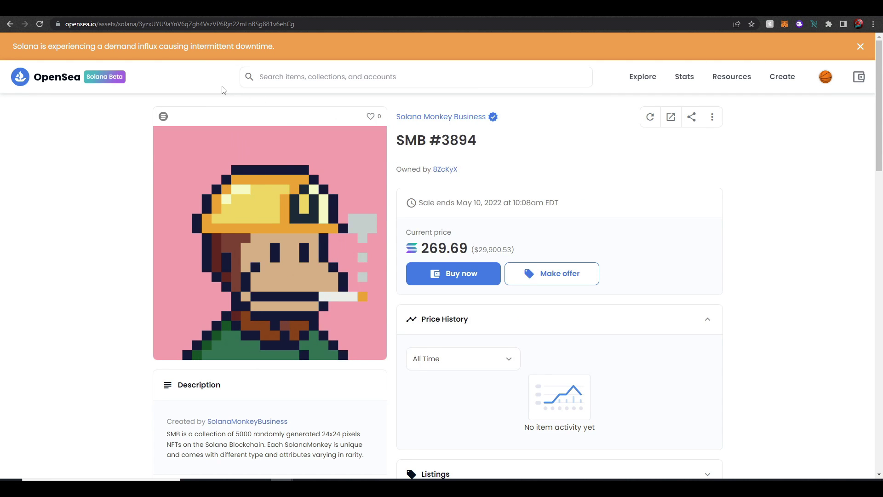
{"action": "left_click", "coordinate": [860, 47]}
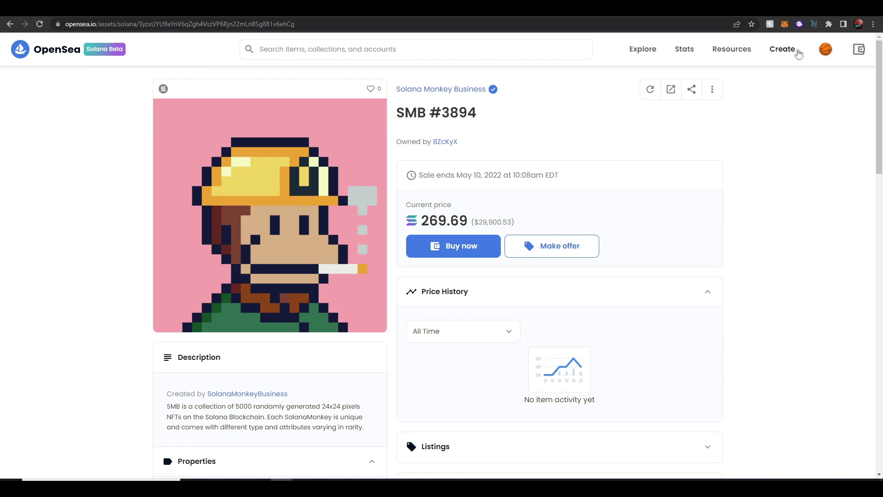
Step: Review the Create New Item form and its Blockchain options, leaving Ethereum selected
{"action": "left_click", "coordinate": [783, 49]}
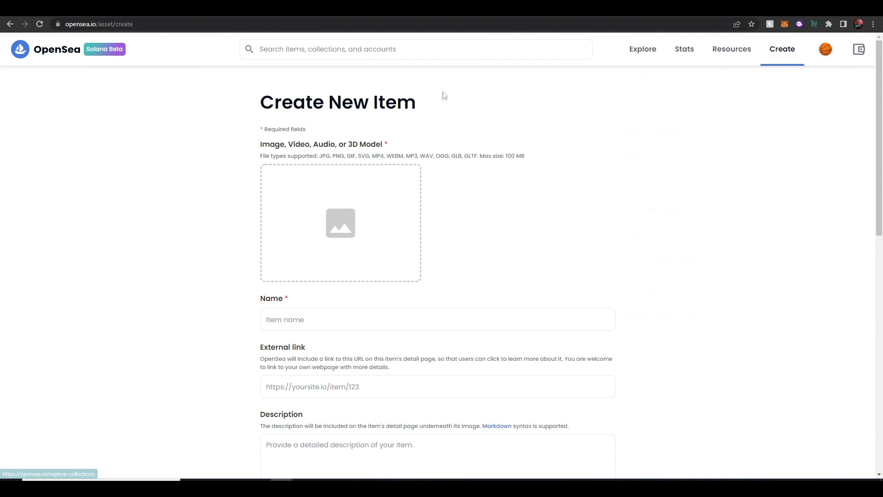
{"action": "scroll", "coordinate": [585, 114], "scroll_direction": "down", "scroll_amount": 2}
{"action": "scroll", "coordinate": [586, 108], "scroll_direction": "down", "scroll_amount": 7}
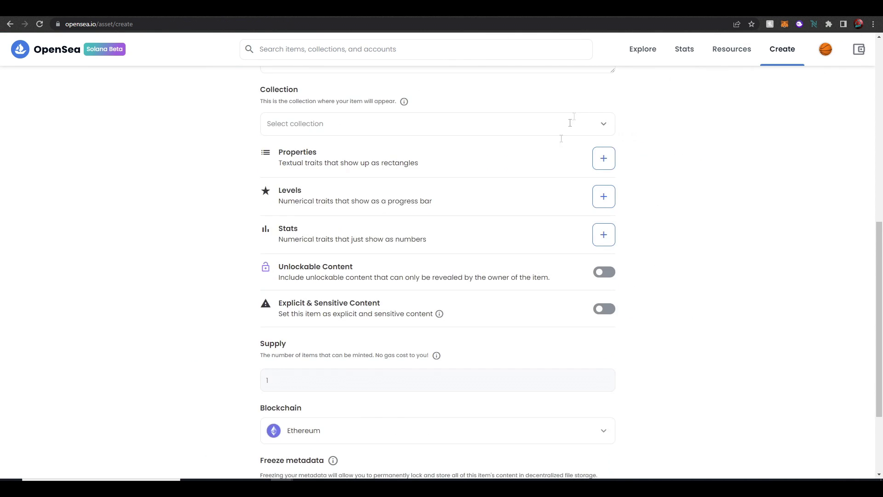
{"action": "scroll", "coordinate": [289, 346], "scroll_direction": "down", "scroll_amount": 3}
{"action": "left_click", "coordinate": [319, 313]}
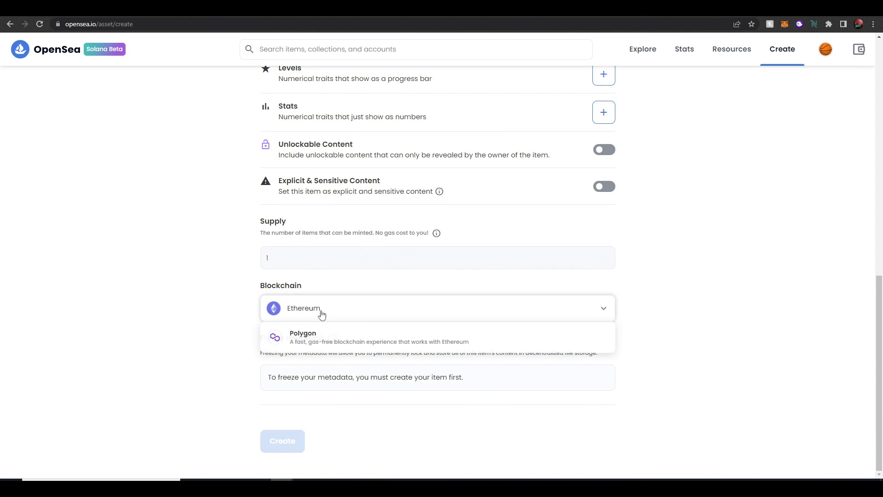
{"action": "left_click", "coordinate": [165, 212]}
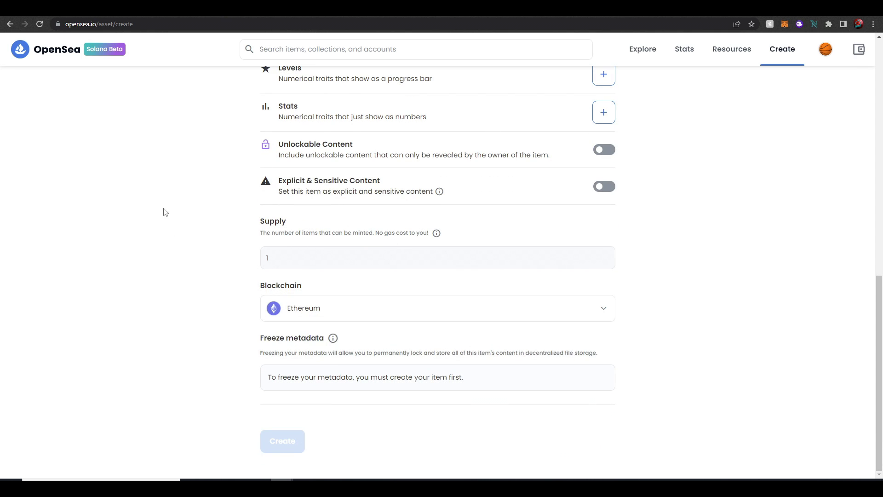
{"action": "scroll", "coordinate": [165, 212], "scroll_direction": "up", "scroll_amount": 2}
{"action": "scroll", "coordinate": [165, 212], "scroll_direction": "up", "scroll_amount": 9}
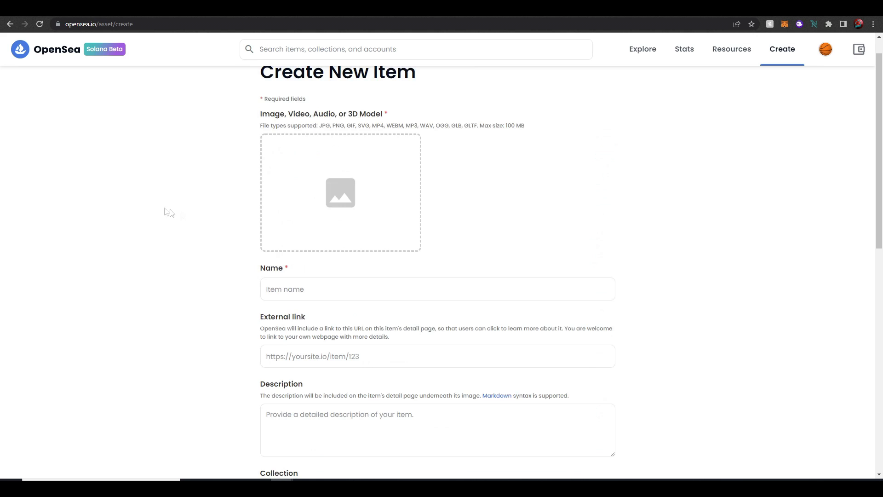
Step: Return to the OpenSea homepage, then switch to the NFT Course tab
{"action": "left_click", "coordinate": [57, 51]}
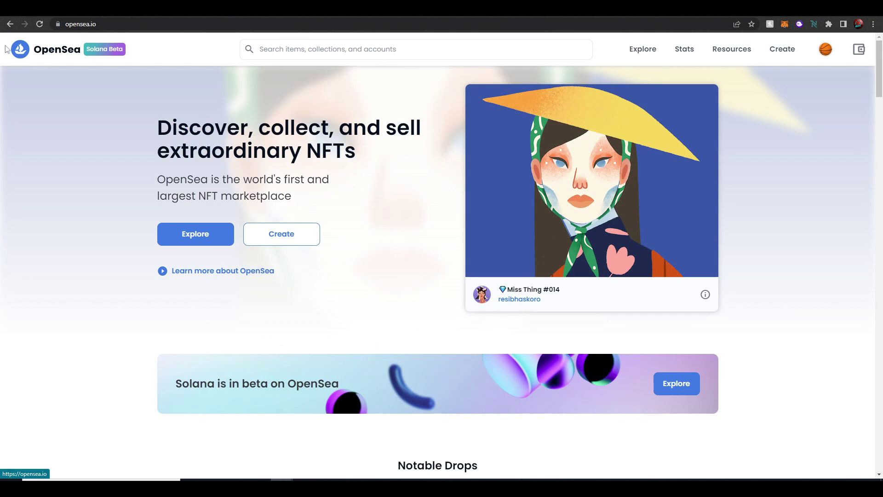
{"action": "left_click", "coordinate": [302, 52]}
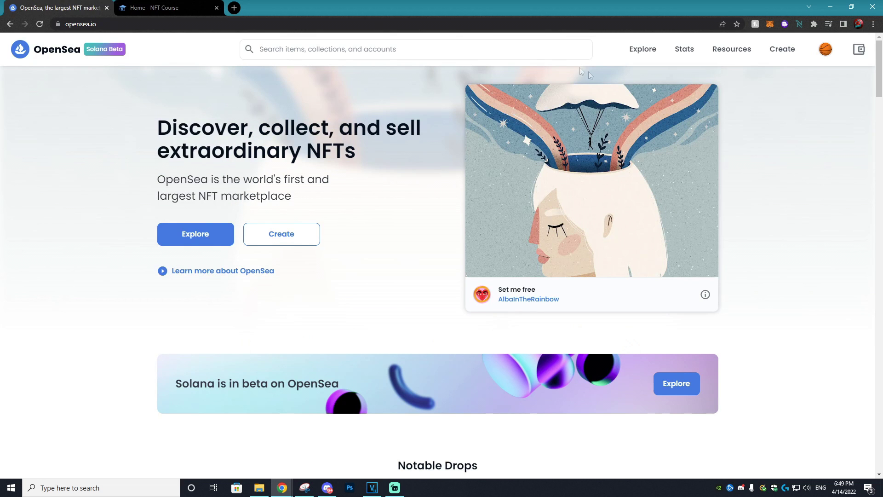
{"action": "left_click", "coordinate": [161, 5]}
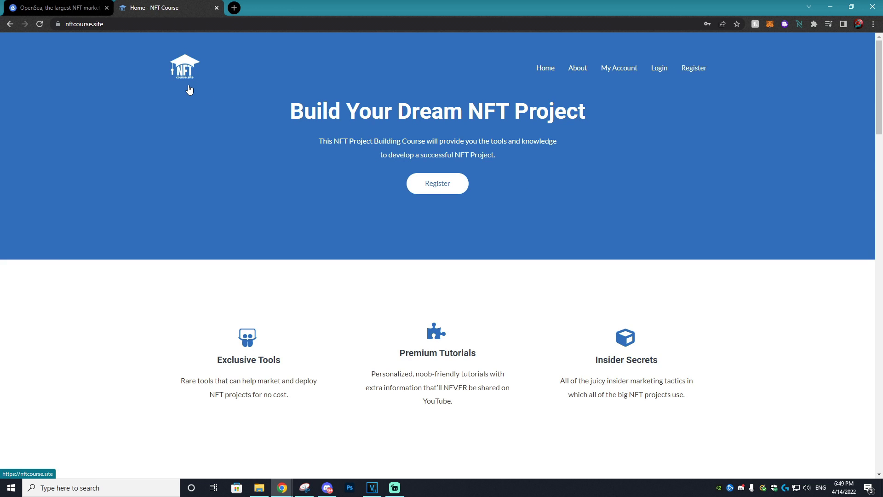
{"action": "left_click", "coordinate": [57, 7]}
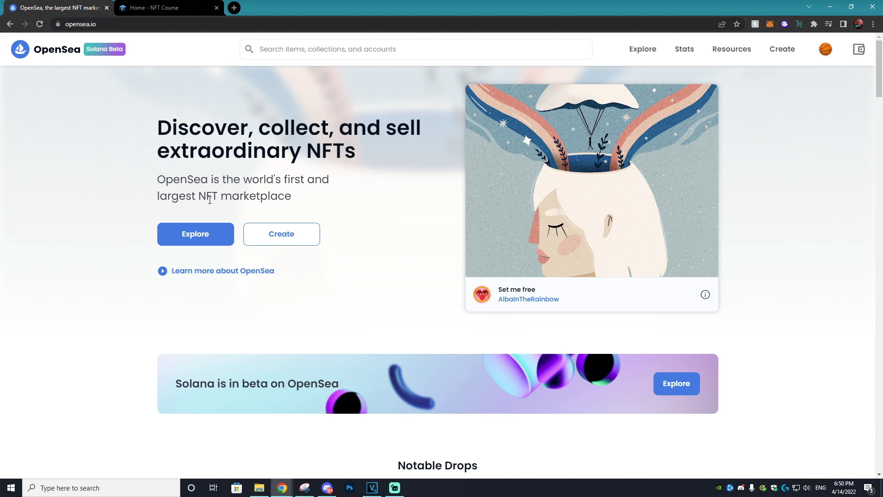
{"action": "left_click", "coordinate": [163, 5]}
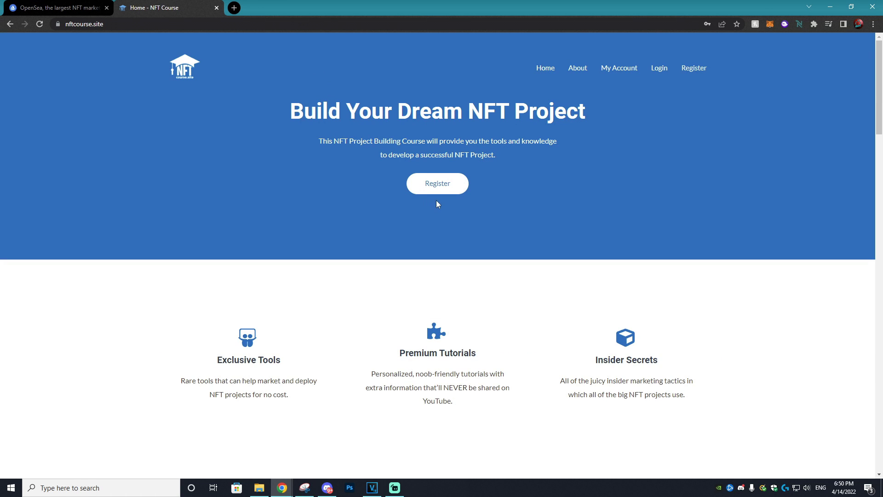
{"action": "scroll", "coordinate": [436, 201], "scroll_direction": "down", "scroll_amount": 15}
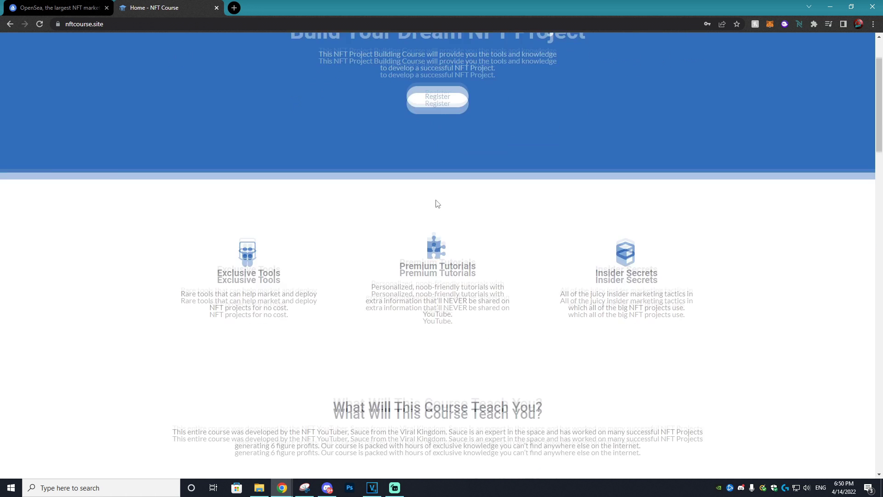
{"action": "scroll", "coordinate": [449, 235], "scroll_direction": "up", "scroll_amount": 8}
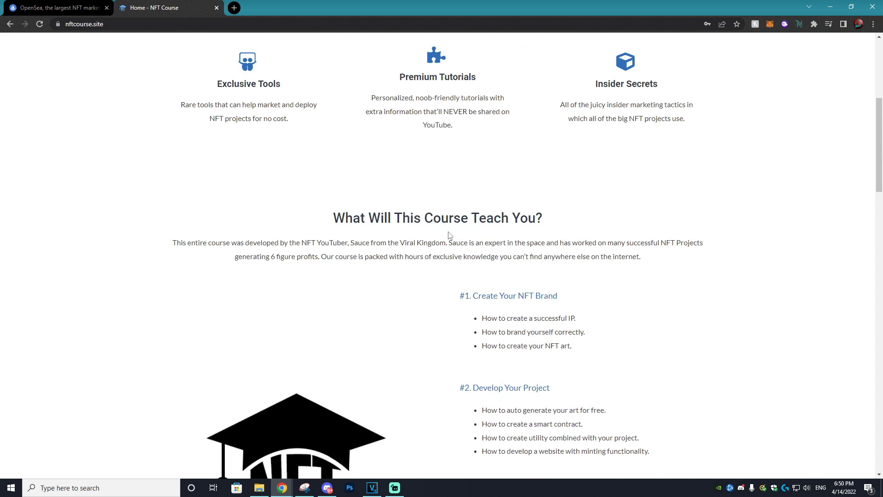
{"action": "scroll", "coordinate": [450, 235], "scroll_direction": "up", "scroll_amount": 4}
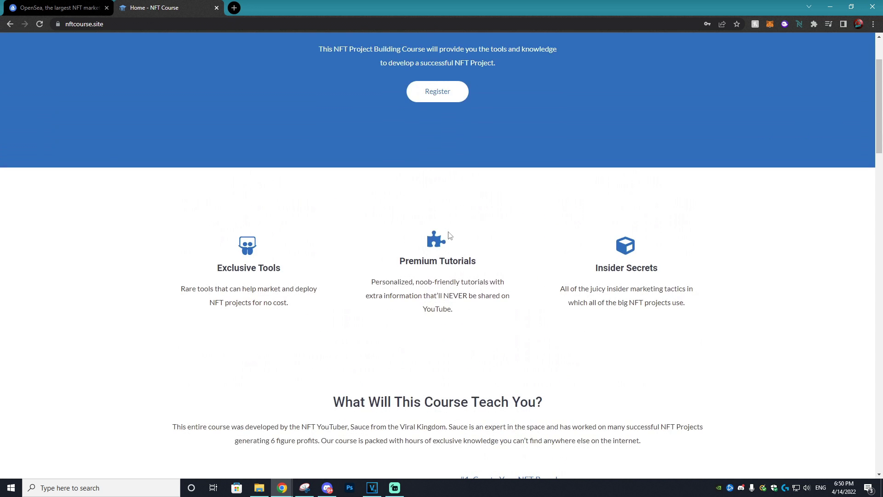
{"action": "scroll", "coordinate": [449, 235], "scroll_direction": "up", "scroll_amount": 2}
{"action": "left_click", "coordinate": [580, 72]}
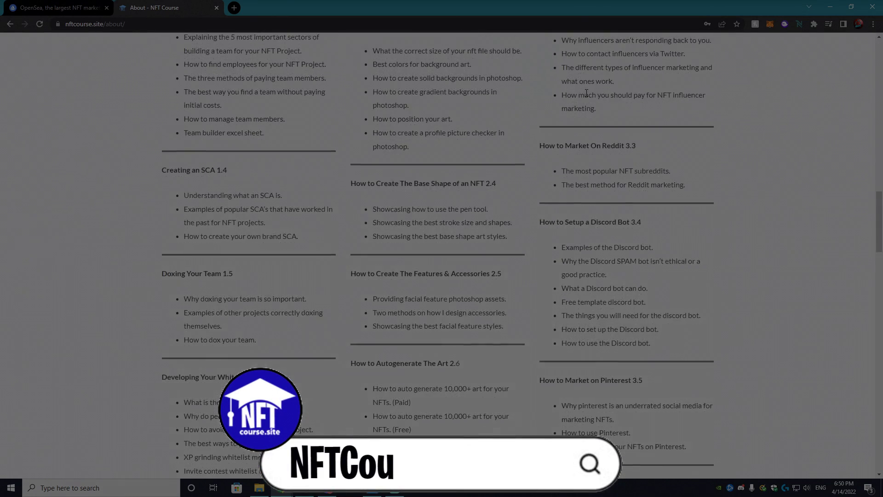
Step: Scroll through the About page's Brand Creation, Art Creation and Marketing lessons and My Story
{"action": "scroll", "coordinate": [587, 94], "scroll_direction": "up", "scroll_amount": 10}
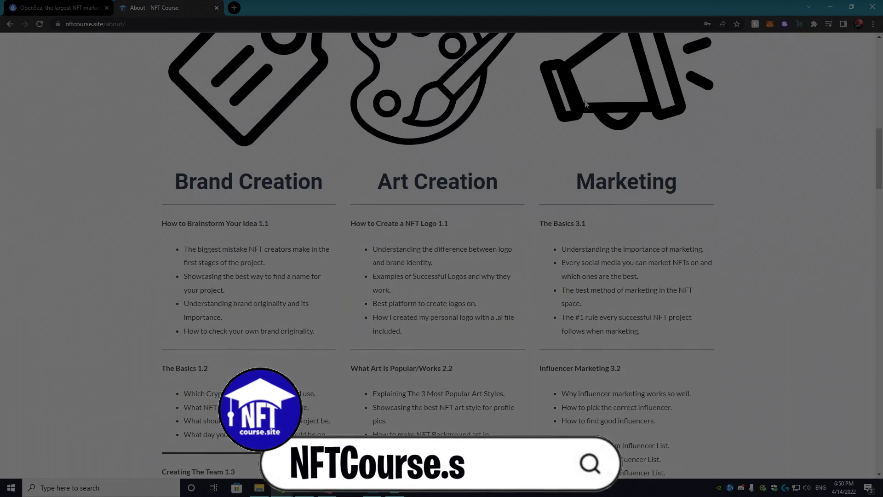
{"action": "scroll", "coordinate": [587, 104], "scroll_direction": "down", "scroll_amount": 1}
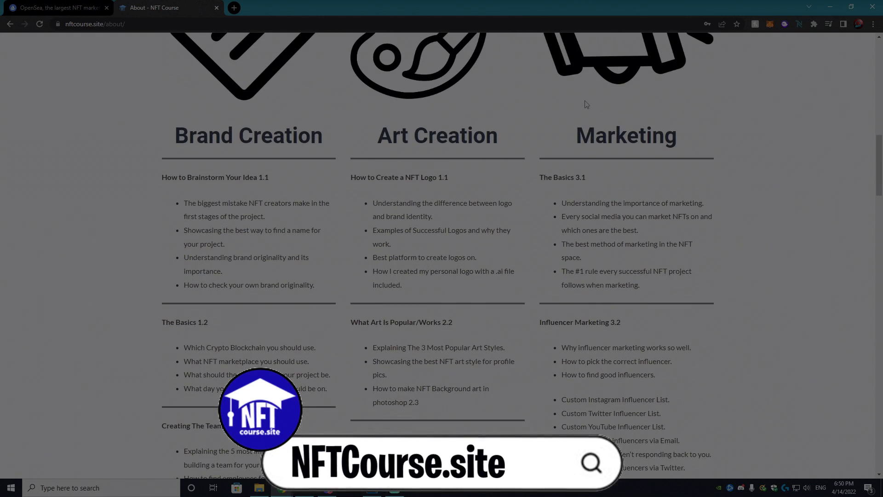
{"action": "scroll", "coordinate": [587, 105], "scroll_direction": "up", "scroll_amount": 4}
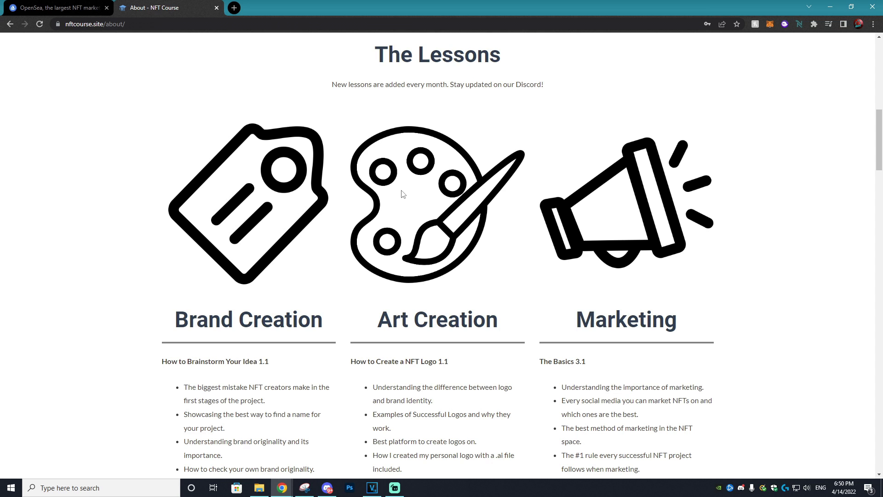
{"action": "scroll", "coordinate": [396, 191], "scroll_direction": "up", "scroll_amount": 2}
{"action": "scroll", "coordinate": [384, 189], "scroll_direction": "up", "scroll_amount": 6}
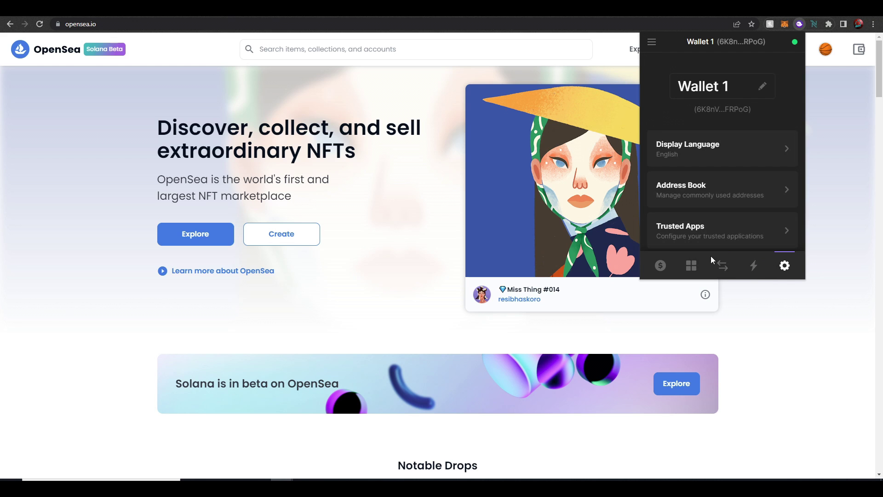
Step: Switch Phantom's Wallet 1 to its balance page showing $0.00 total and 0 SOL
{"action": "left_click", "coordinate": [662, 266]}
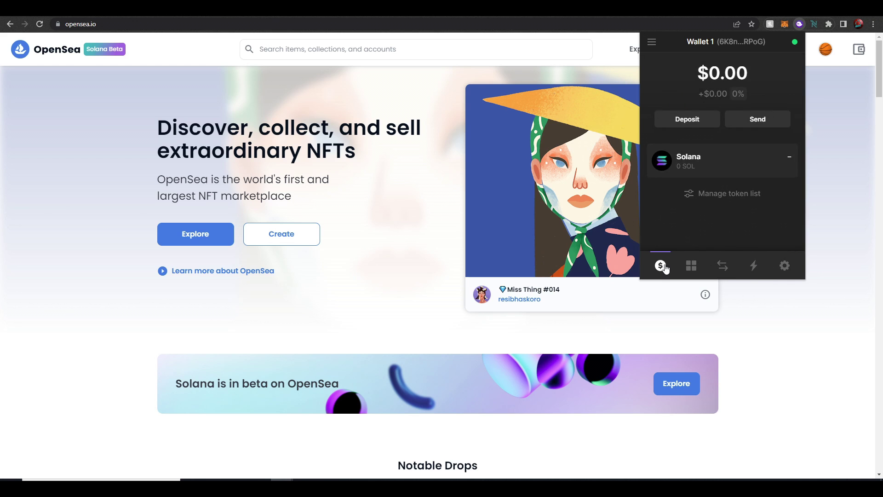